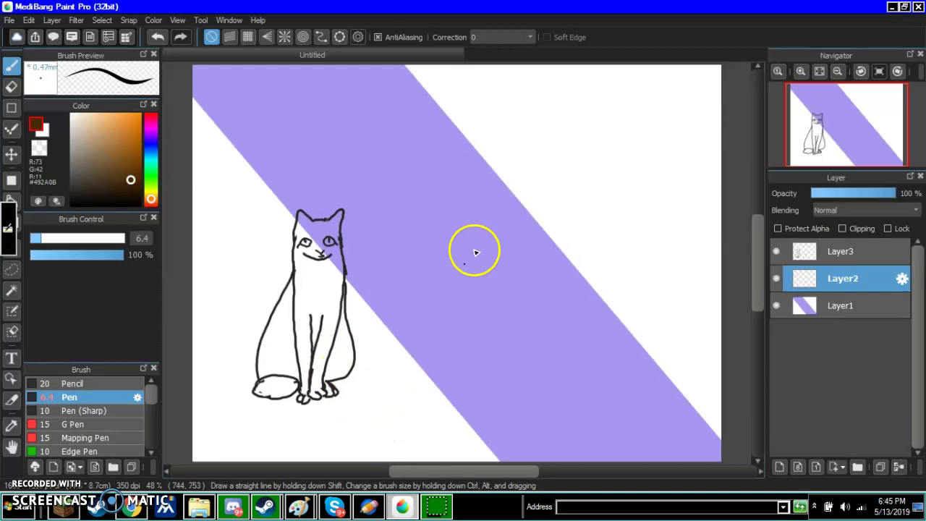
Try drawing loose curved pen strokes in the blank area beside the cat on Layer2, and undo them.
mouse_move(468, 227)
mouse_down()
mouse_move(495, 286)
mouse_move(491, 323)
mouse_move(515, 399)
mouse_move(513, 429)
mouse_move(495, 415)
mouse_move(460, 317)
mouse_move(460, 243)
mouse_move(448, 305)
mouse_move(462, 398)
mouse_move(438, 287)
mouse_move(452, 389)
mouse_move(454, 254)
mouse_move(514, 396)
mouse_up()
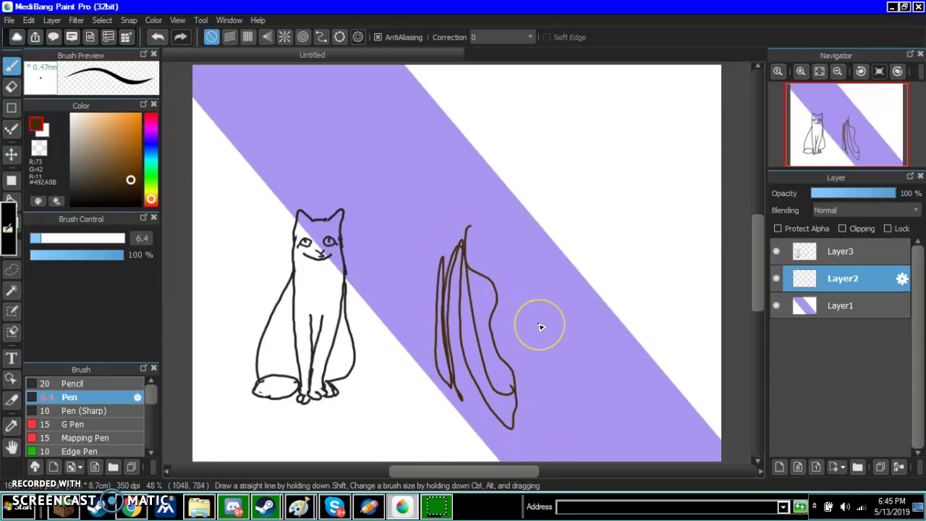
key(ctrl+z)
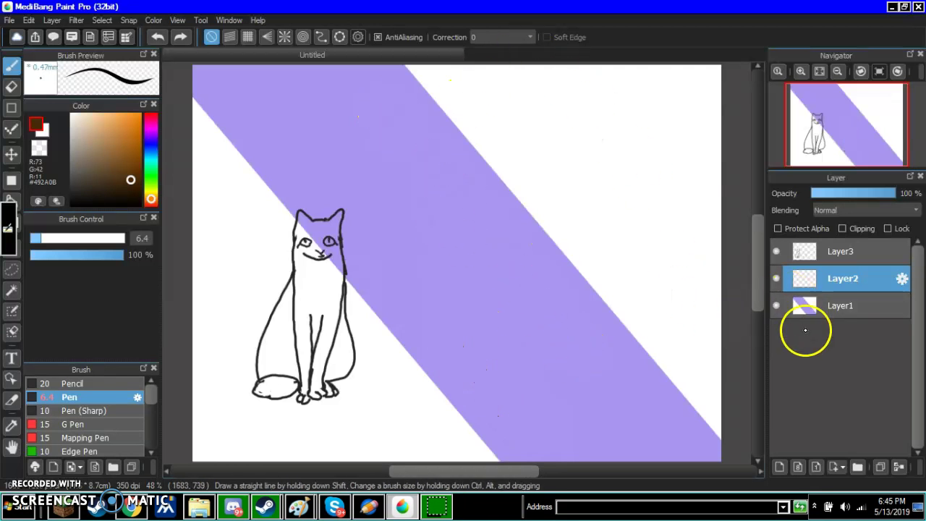
Colour the cat's left flank and left front leg dark brown (#432D16) on Layer2 with a 13.3 Pen brush.
click(118, 181)
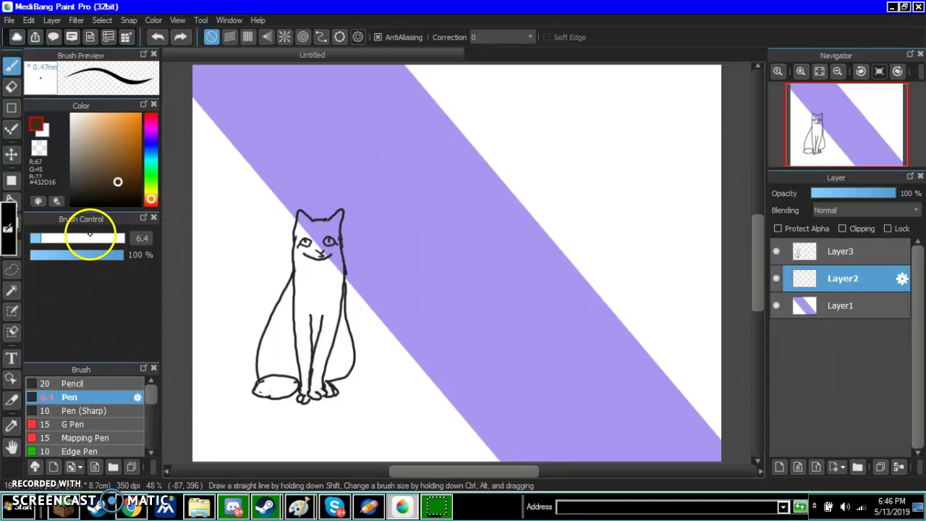
click(54, 237)
mouse_move(313, 288)
mouse_down()
mouse_move(310, 341)
mouse_move(311, 299)
mouse_move(296, 351)
mouse_move(295, 340)
mouse_move(300, 348)
mouse_move(302, 311)
mouse_move(304, 372)
mouse_move(301, 300)
mouse_move(302, 347)
mouse_move(298, 303)
mouse_move(291, 335)
mouse_move(302, 279)
mouse_move(265, 355)
mouse_move(304, 285)
mouse_move(277, 318)
mouse_move(298, 278)
mouse_move(262, 355)
mouse_move(270, 327)
mouse_up()
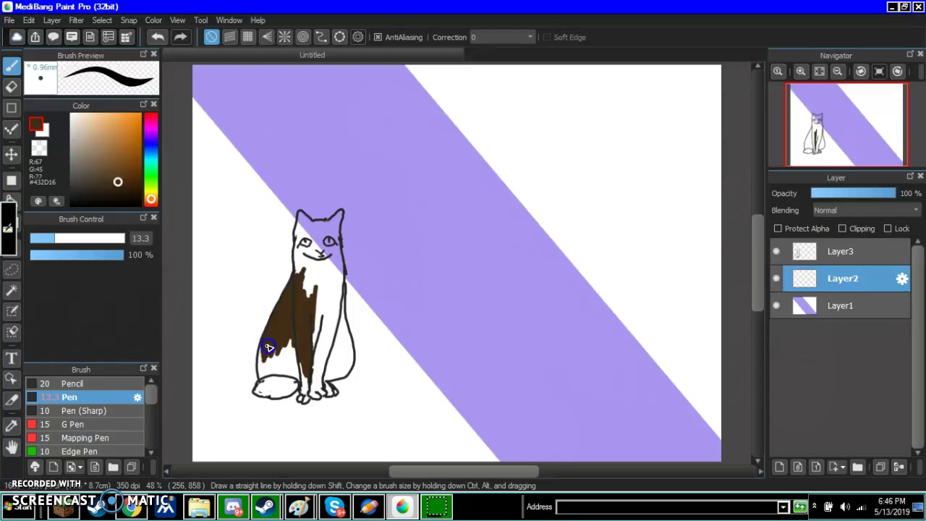
mouse_move(262, 357)
mouse_down()
mouse_move(265, 367)
mouse_move(280, 365)
mouse_move(292, 326)
mouse_move(285, 374)
mouse_move(271, 384)
mouse_move(267, 375)
mouse_up()
drag(261, 374, 279, 387)
drag(311, 358, 305, 393)
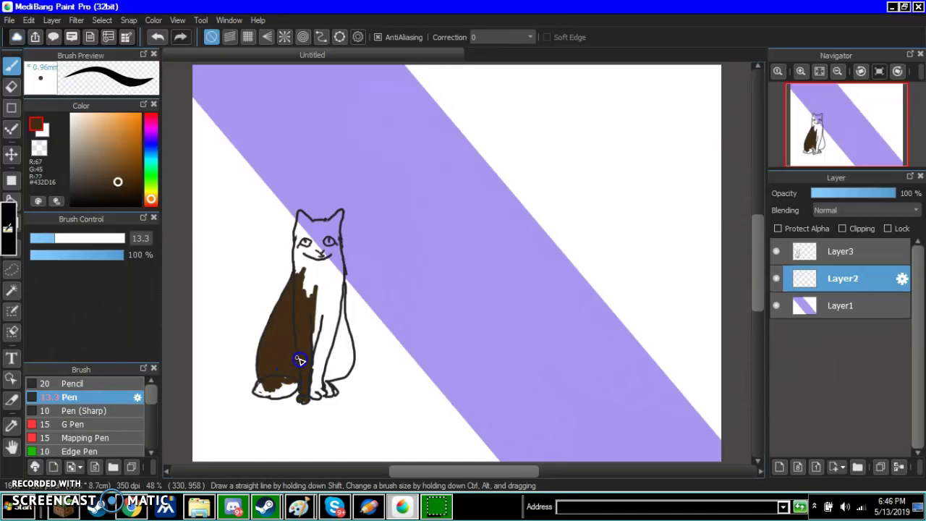
Fill the cat's curled tail with the same dark brown.
mouse_move(282, 375)
mouse_down()
mouse_move(263, 383)
mouse_move(271, 378)
mouse_move(269, 389)
mouse_move(259, 383)
mouse_up()
drag(261, 396, 298, 385)
drag(259, 391, 290, 385)
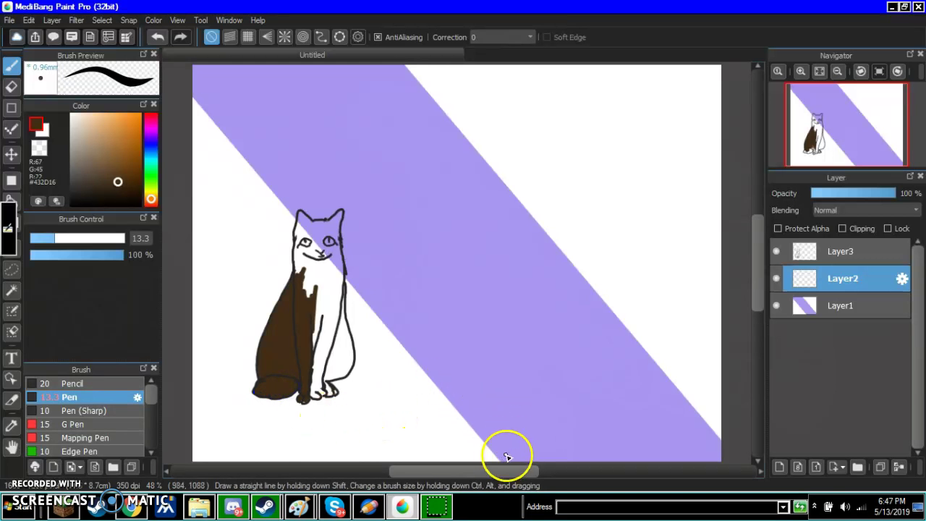
Paint the left ear, left side of the face and middle of the chest dark brown, covering the white gaps.
mouse_move(318, 344)
mouse_down()
mouse_move(323, 292)
mouse_move(313, 266)
mouse_move(315, 316)
mouse_move(325, 288)
mouse_move(306, 231)
mouse_move(305, 285)
mouse_up()
mouse_move(300, 250)
mouse_down()
mouse_move(303, 288)
mouse_move(305, 218)
mouse_up()
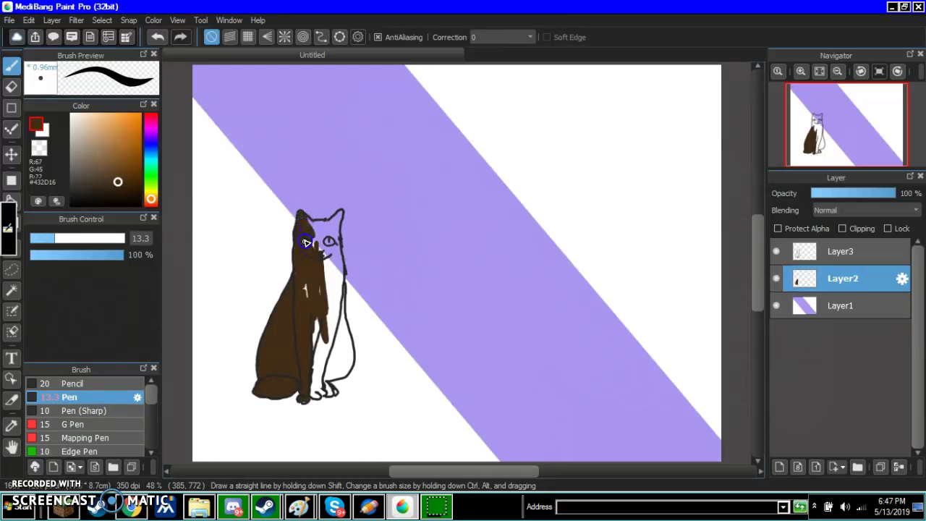
mouse_move(309, 280)
mouse_down()
mouse_move(325, 291)
mouse_move(320, 311)
mouse_up()
click(431, 217)
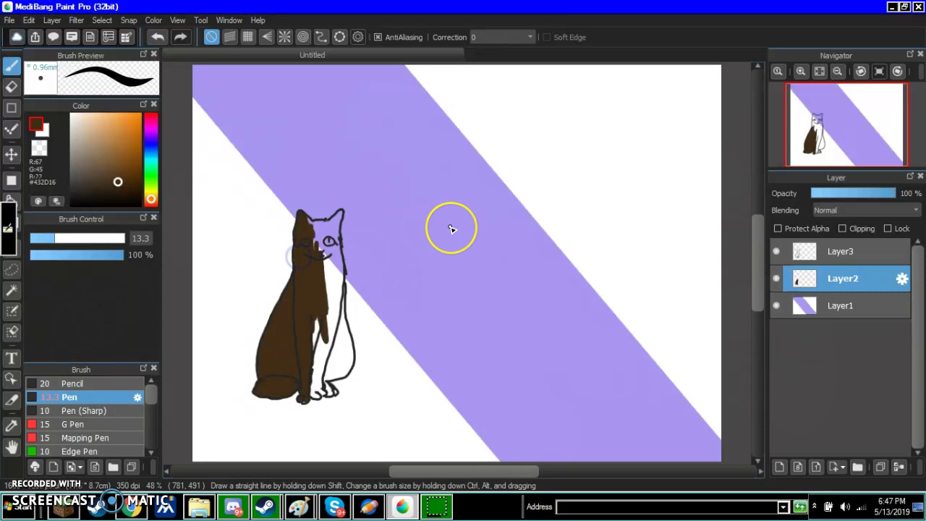
click(258, 236)
Fill the rest of the cat with dark brown, covering the right chest, haunch, paws and remaining face.
click(340, 313)
mouse_move(340, 313)
mouse_down()
mouse_move(316, 329)
mouse_move(324, 345)
mouse_move(319, 310)
mouse_move(318, 382)
mouse_move(328, 303)
mouse_move(324, 342)
mouse_move(341, 279)
mouse_move(366, 238)
mouse_move(368, 261)
mouse_move(382, 266)
mouse_move(371, 250)
mouse_move(331, 288)
mouse_move(325, 228)
mouse_move(326, 292)
mouse_move(333, 244)
mouse_up()
mouse_move(339, 280)
mouse_down()
mouse_move(336, 354)
mouse_move(330, 292)
mouse_up()
mouse_move(329, 342)
mouse_down()
mouse_move(339, 273)
mouse_move(345, 347)
mouse_move(302, 307)
mouse_move(371, 314)
mouse_move(345, 285)
mouse_move(340, 297)
mouse_up()
drag(346, 347, 344, 315)
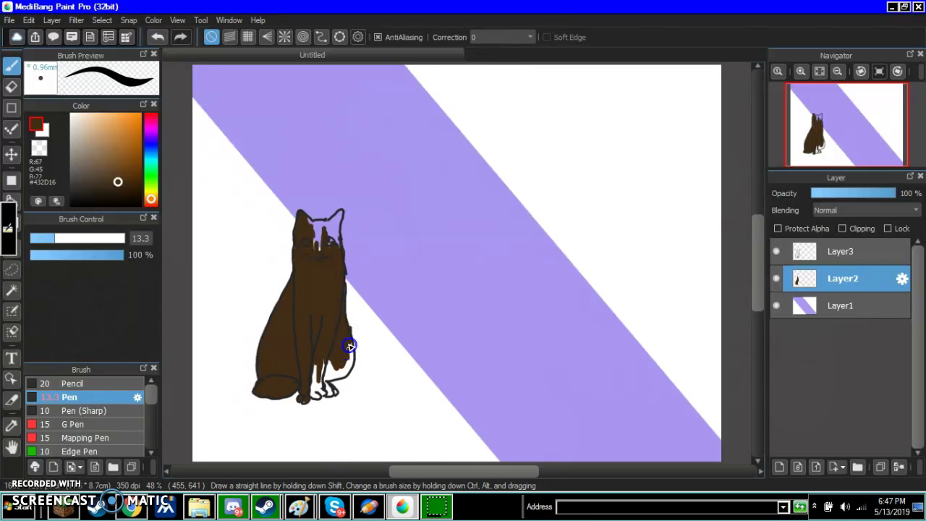
mouse_move(350, 352)
mouse_down()
mouse_move(337, 377)
mouse_move(352, 355)
mouse_move(342, 376)
mouse_move(329, 384)
mouse_move(340, 367)
mouse_move(328, 365)
mouse_move(319, 379)
mouse_move(332, 379)
mouse_move(327, 347)
mouse_move(330, 392)
mouse_up()
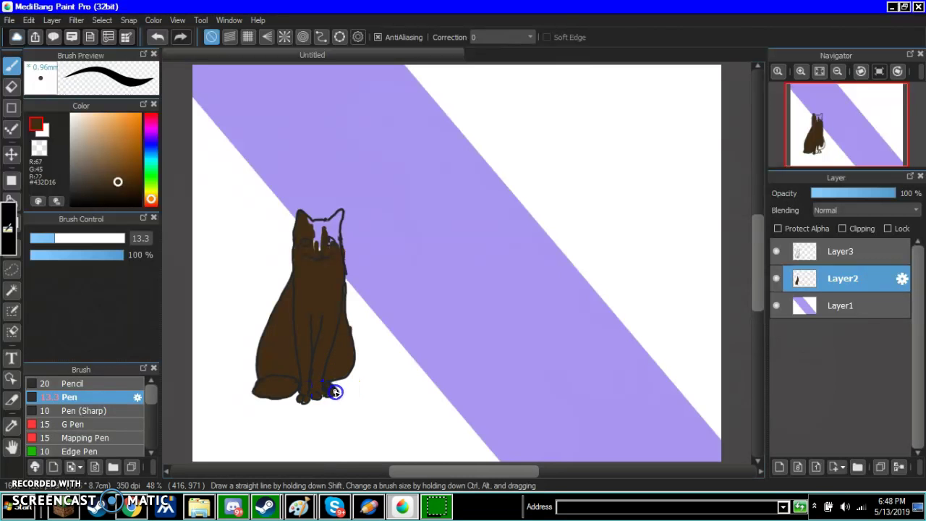
mouse_move(325, 252)
mouse_down()
mouse_move(319, 248)
mouse_move(332, 234)
mouse_move(339, 261)
mouse_move(338, 227)
mouse_move(334, 267)
mouse_up()
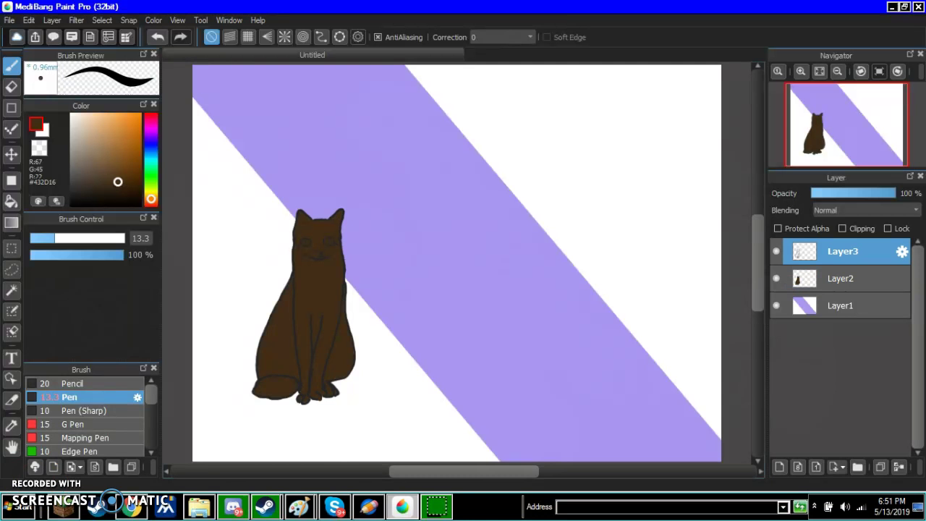
Set the brush colour to orange-brown (#A7690E).
mouse_move(118, 181)
mouse_down()
mouse_move(155, 141)
mouse_move(133, 149)
mouse_move(118, 124)
mouse_move(133, 151)
mouse_move(134, 137)
mouse_move(129, 129)
mouse_move(122, 150)
mouse_move(141, 163)
mouse_move(150, 197)
mouse_up()
click(150, 149)
mouse_move(124, 133)
mouse_down()
mouse_move(134, 131)
mouse_move(134, 145)
mouse_up()
click(134, 146)
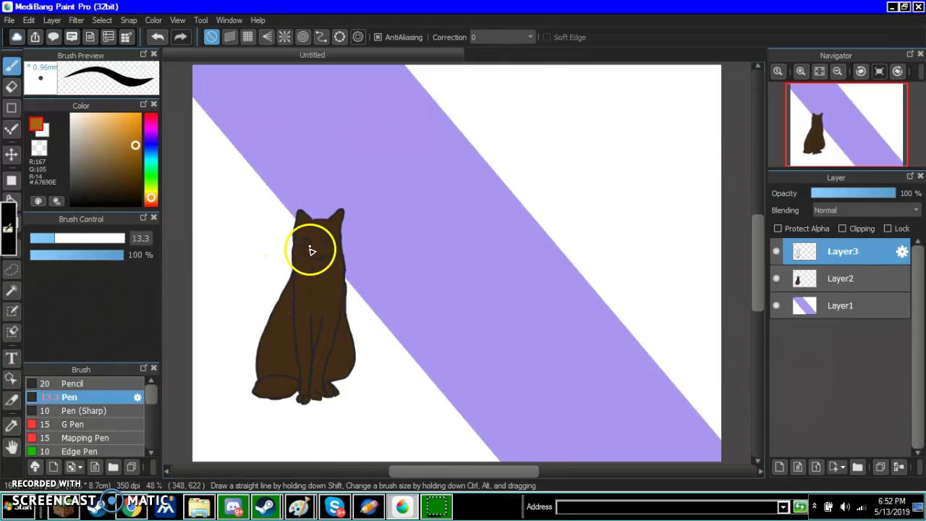
Try painting an orange-brown patch over the cat's left ear on Layer3.
drag(304, 234, 305, 234)
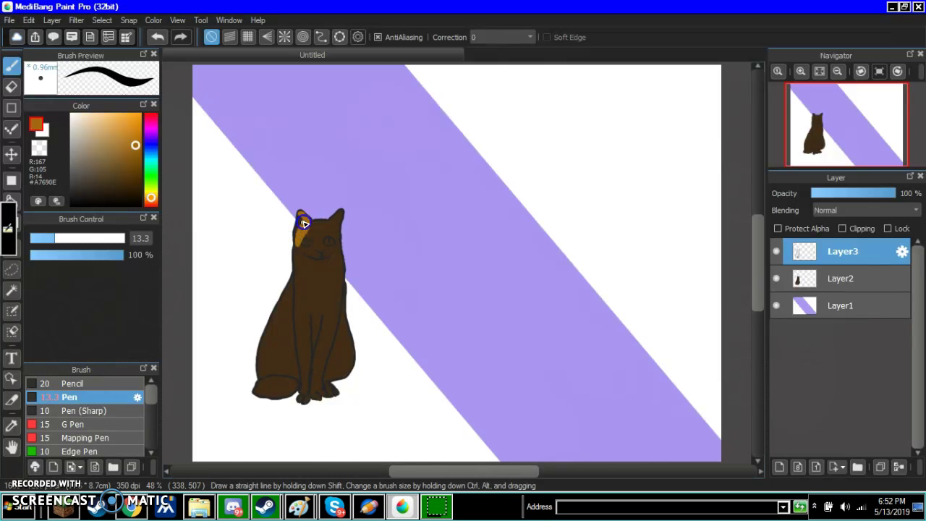
drag(300, 238, 297, 244)
Paint orange-brown patches on Layer2 over the cat's left ear and cheek, under the right eye, and on the leg, flanks and tail.
click(839, 279)
click(315, 248)
click(298, 227)
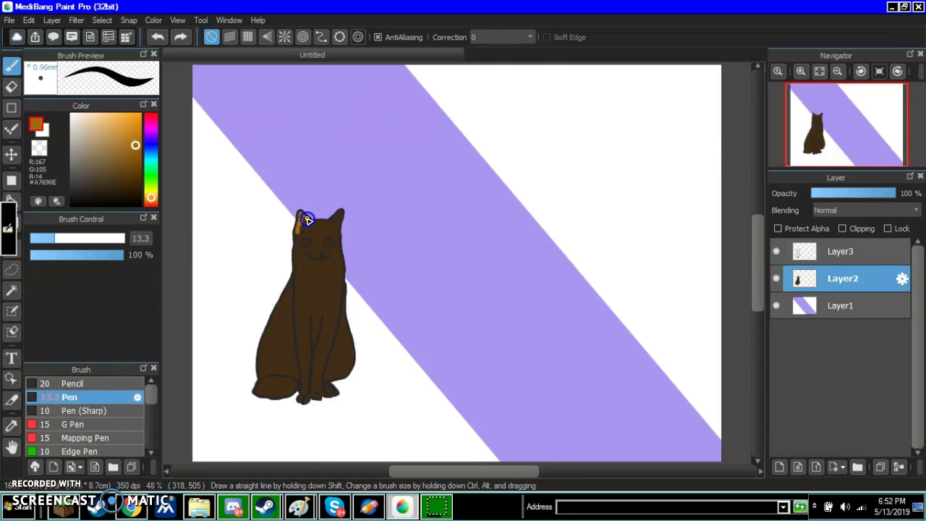
mouse_move(299, 237)
mouse_down()
mouse_move(299, 230)
mouse_move(296, 254)
mouse_move(306, 213)
mouse_move(296, 254)
mouse_up()
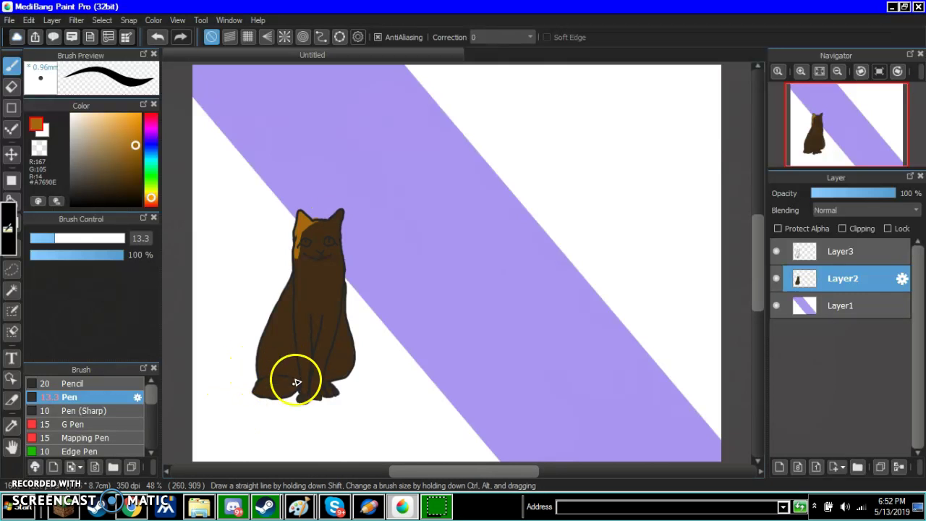
click(329, 248)
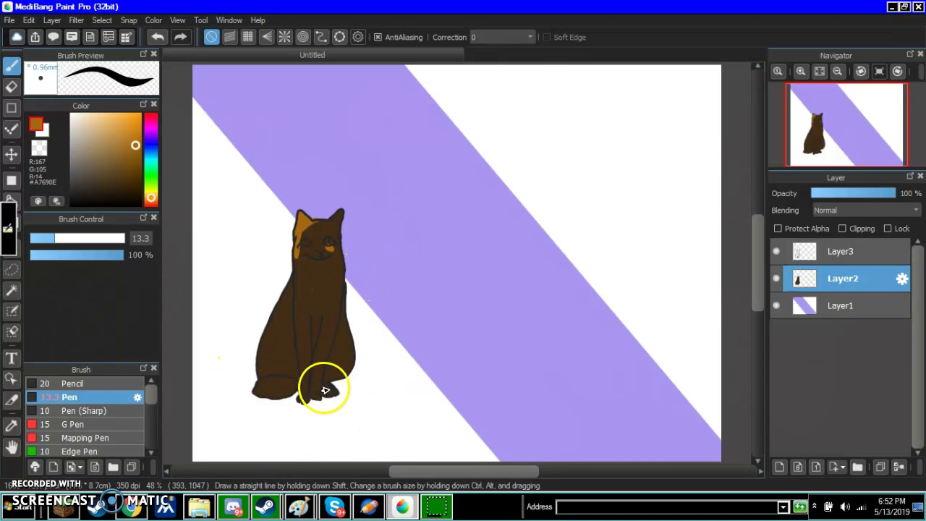
mouse_move(321, 371)
mouse_down()
mouse_move(322, 379)
mouse_move(319, 359)
mouse_move(354, 338)
mouse_move(351, 349)
mouse_move(349, 335)
mouse_up()
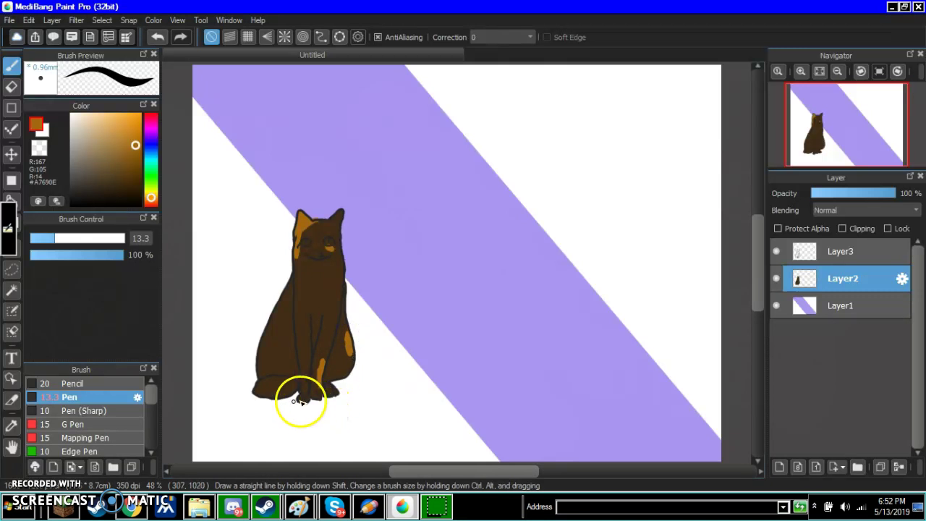
Set the drawing colour to light cream (#EBD2AD) and make the Brush tool active.
key(e)
drag(89, 123, 88, 121)
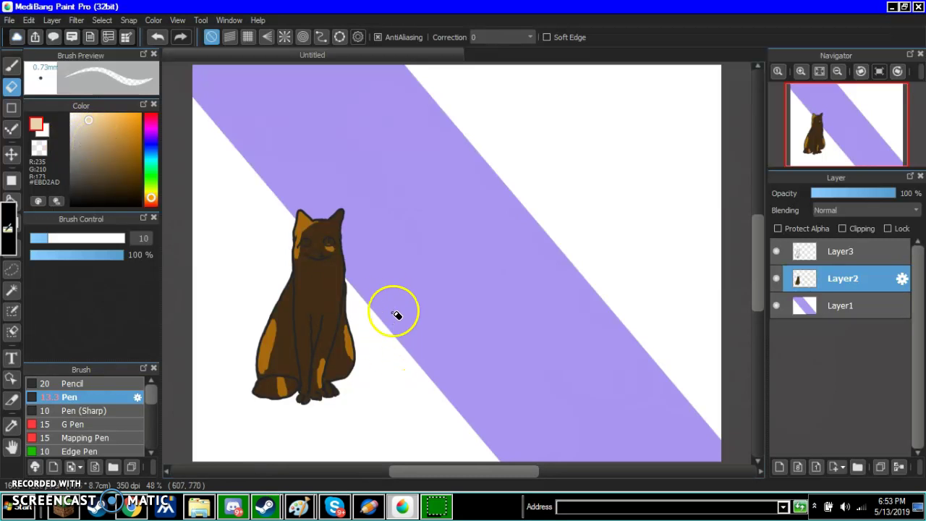
click(12, 65)
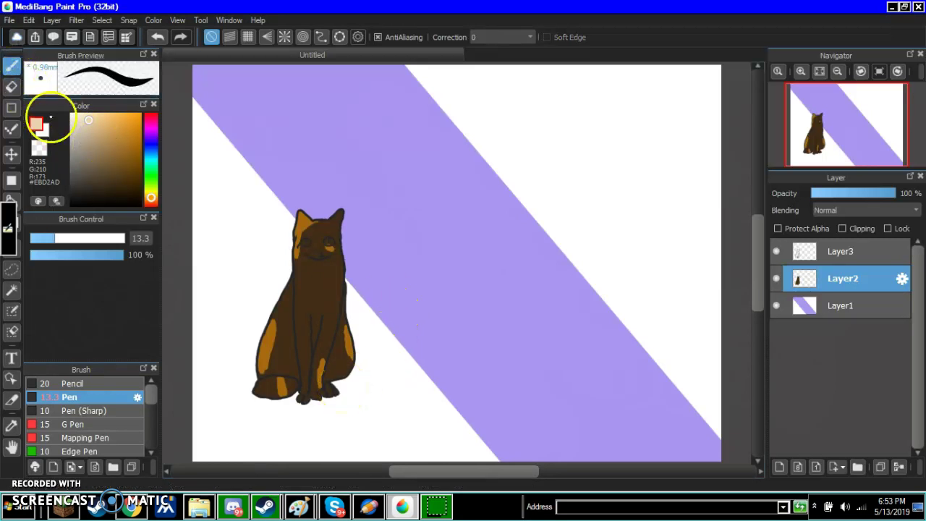